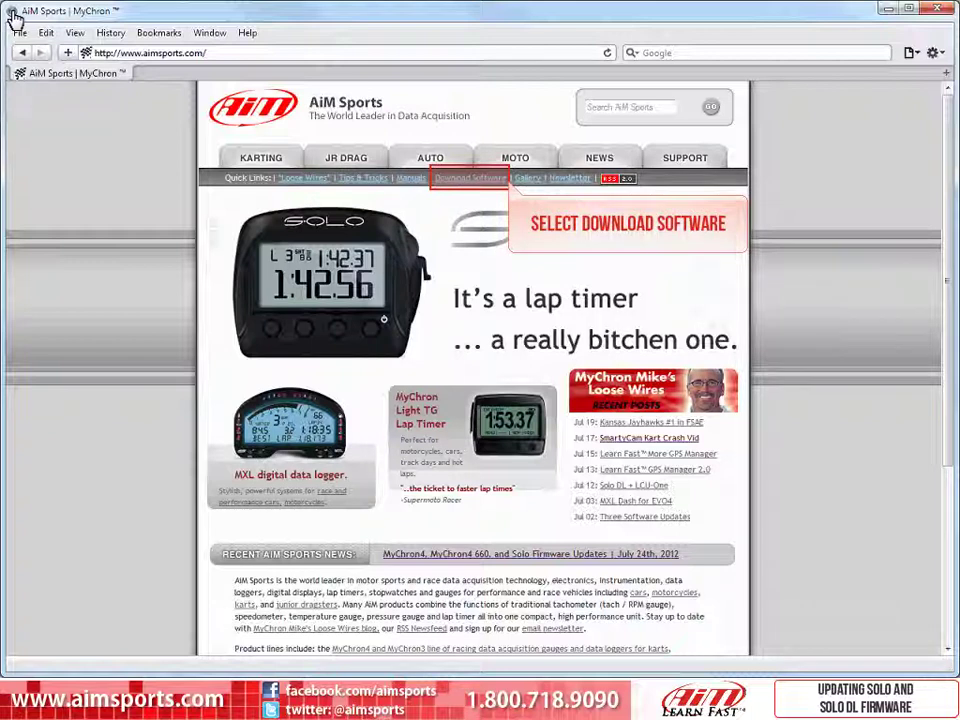
Go to the Software Updates page and scroll to the Solo/Solo DL firmware entry (46.03.06)
left_click(474, 181)
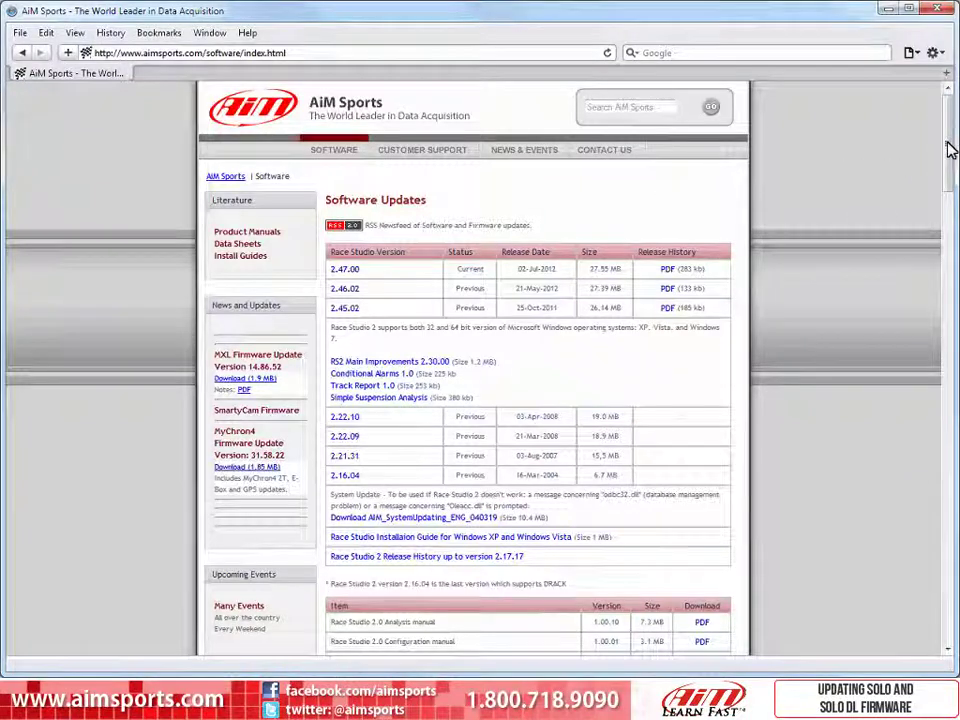
left_click_drag(950, 148, 954, 478)
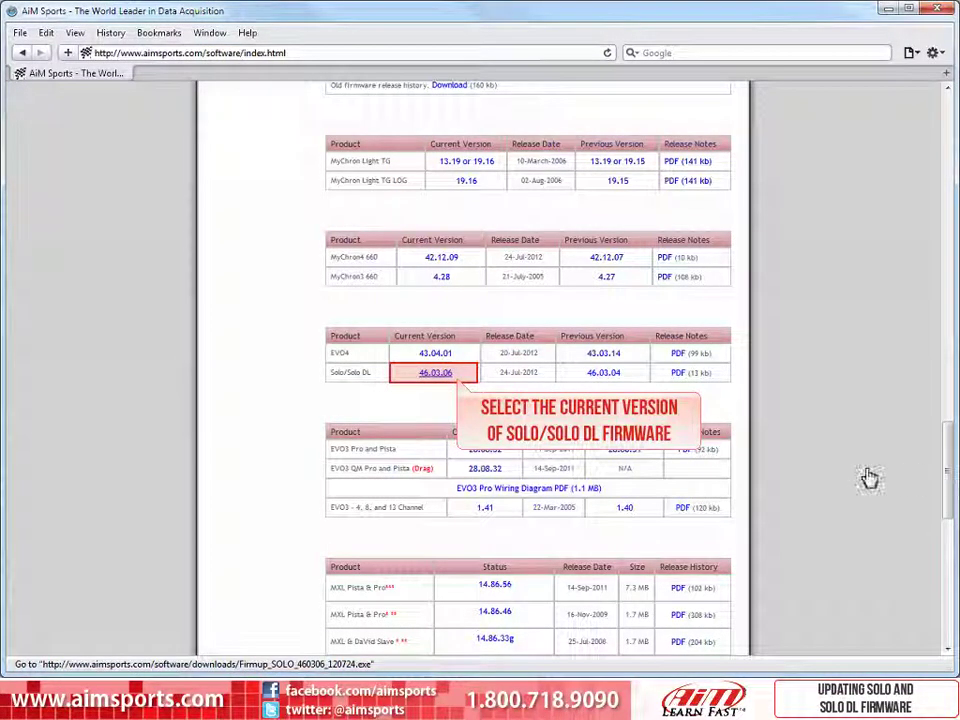
Save the Solo/Solo DL firmware 46.03.06 installer to the computer
left_click(435, 372)
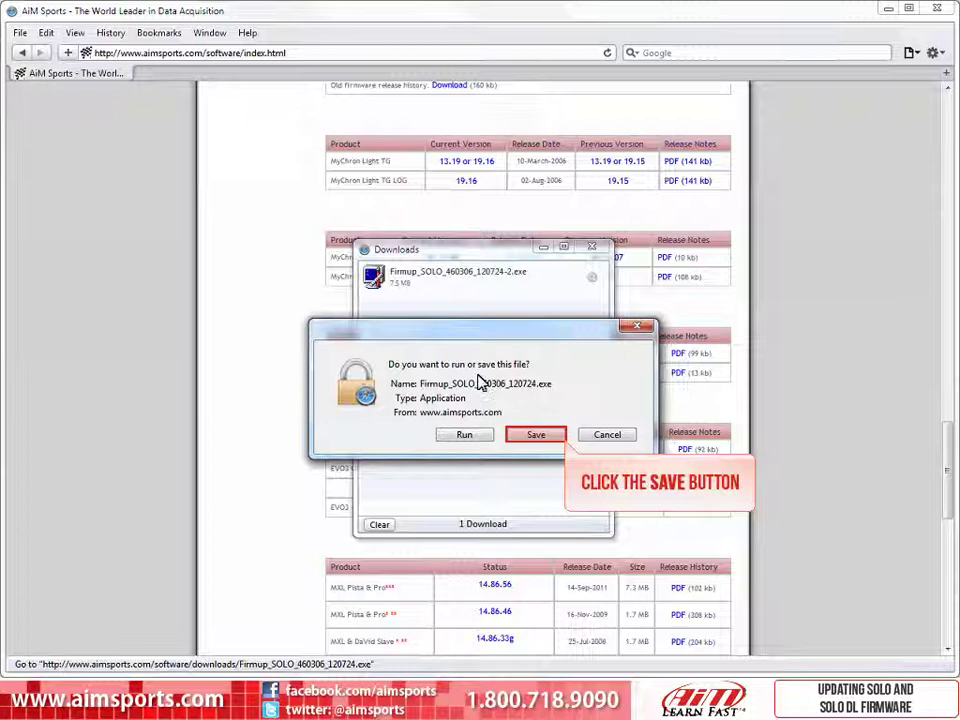
left_click(536, 436)
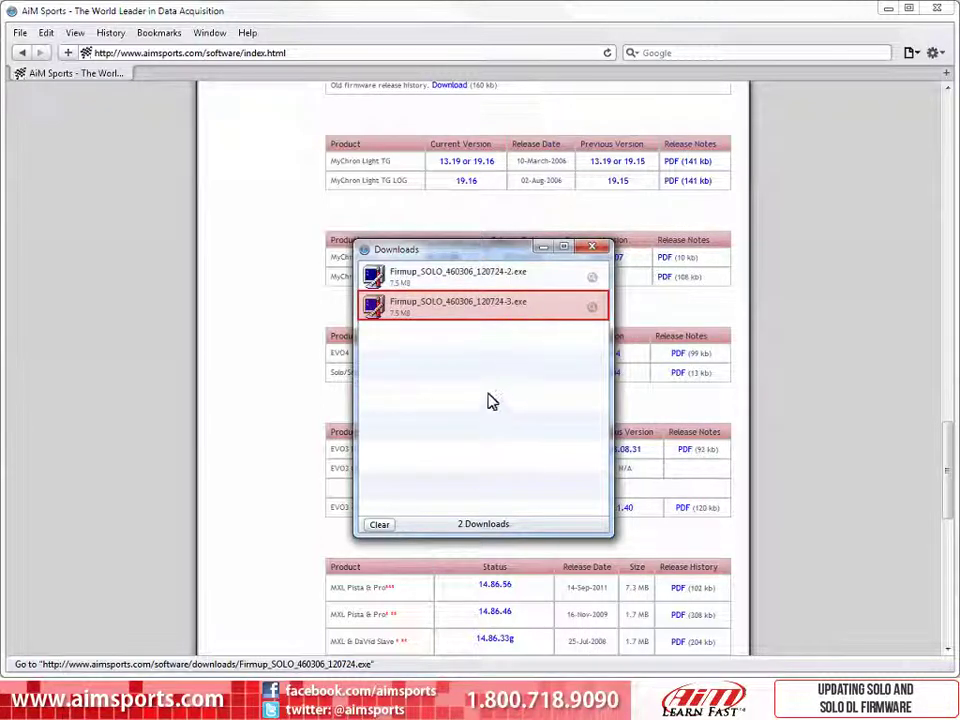
Run the downloaded Firmup_SOLO installer, allowing it past the unverified publisher warning
double_click(478, 311)
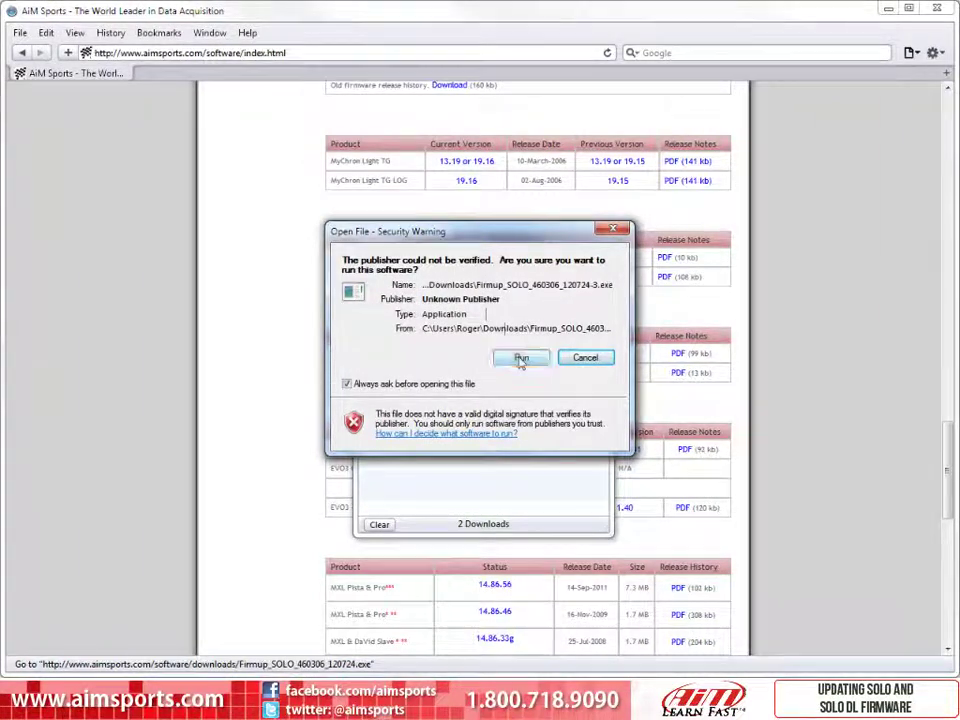
left_click(520, 359)
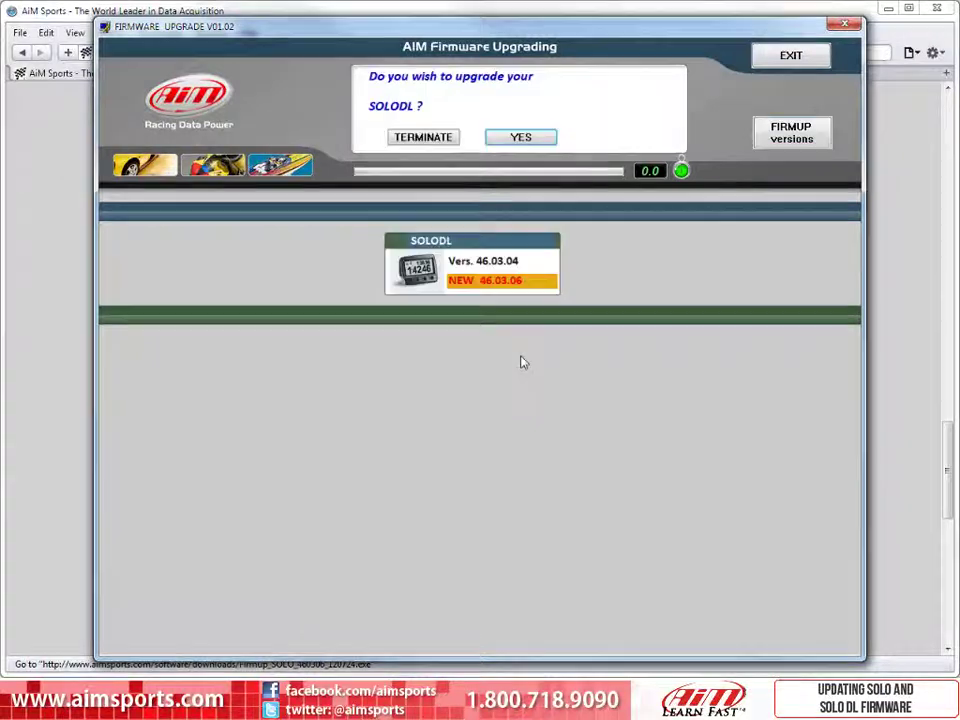
Confirm the SoloDL upgrade from 46.03.04 to 46.03.06 and let it finish
left_click(522, 140)
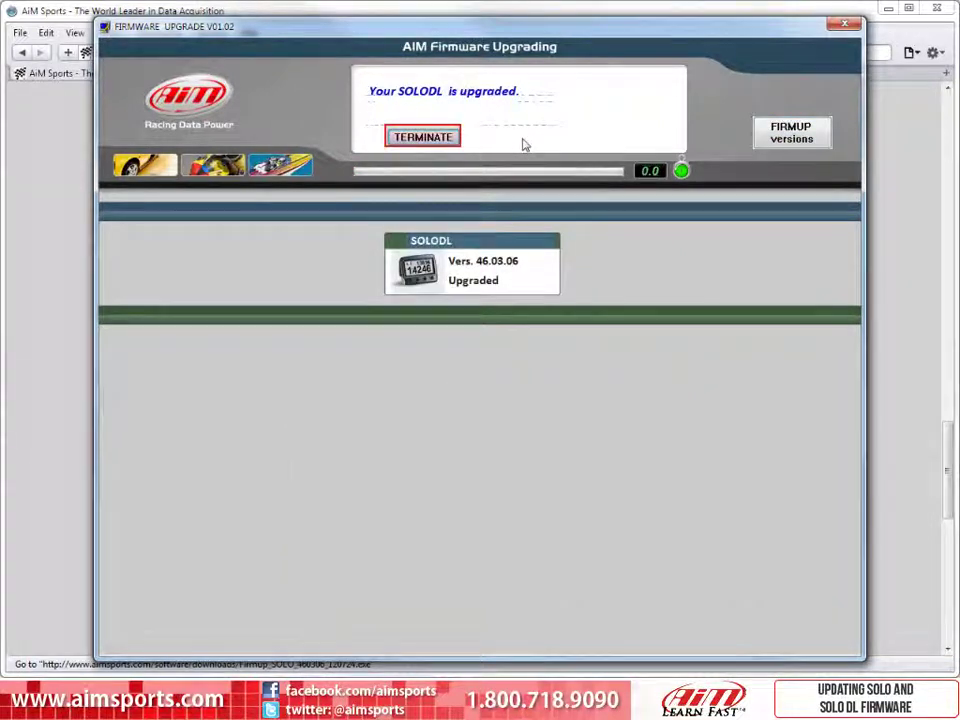
Exit the AIM Firmware Upgrade program after the successful SoloDL upgrade
left_click(433, 138)
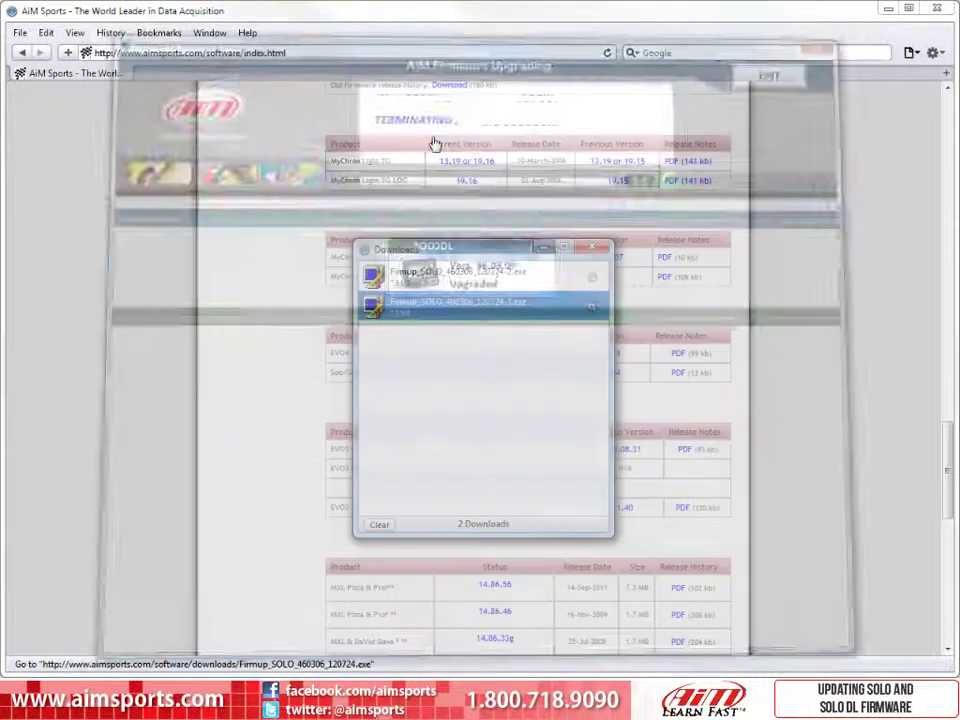